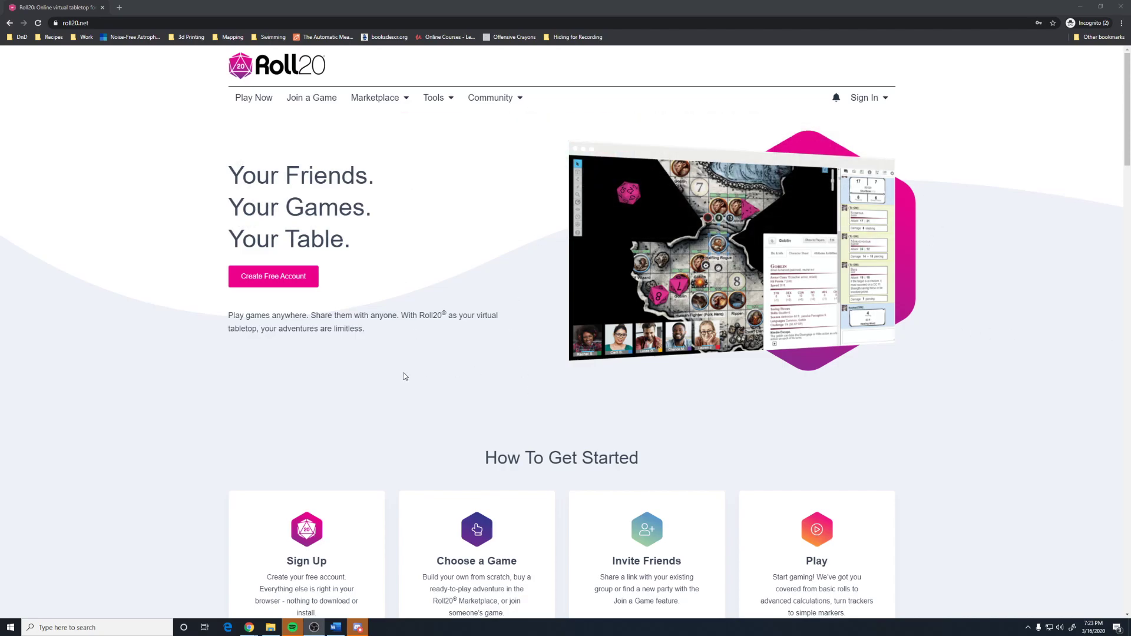
# Open the free account sign-up form and fill in the first name, last name and e-mail address.
pyautogui.click(265, 285)
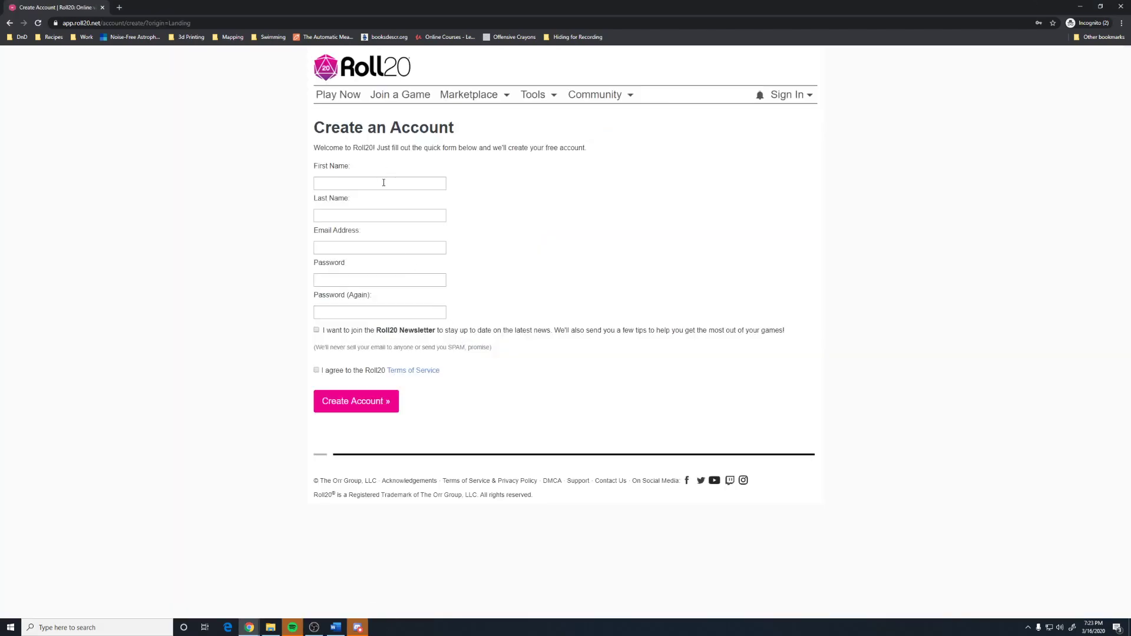
pyautogui.click(384, 182)
pyautogui.hotkey('alt', 'Tab')
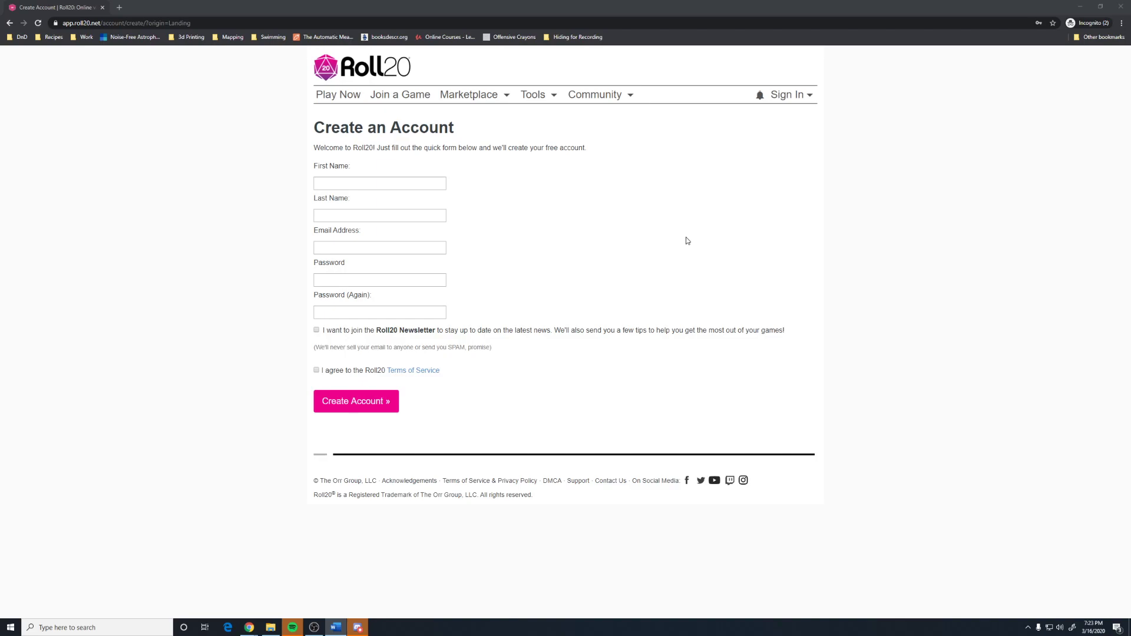
pyautogui.click(359, 249)
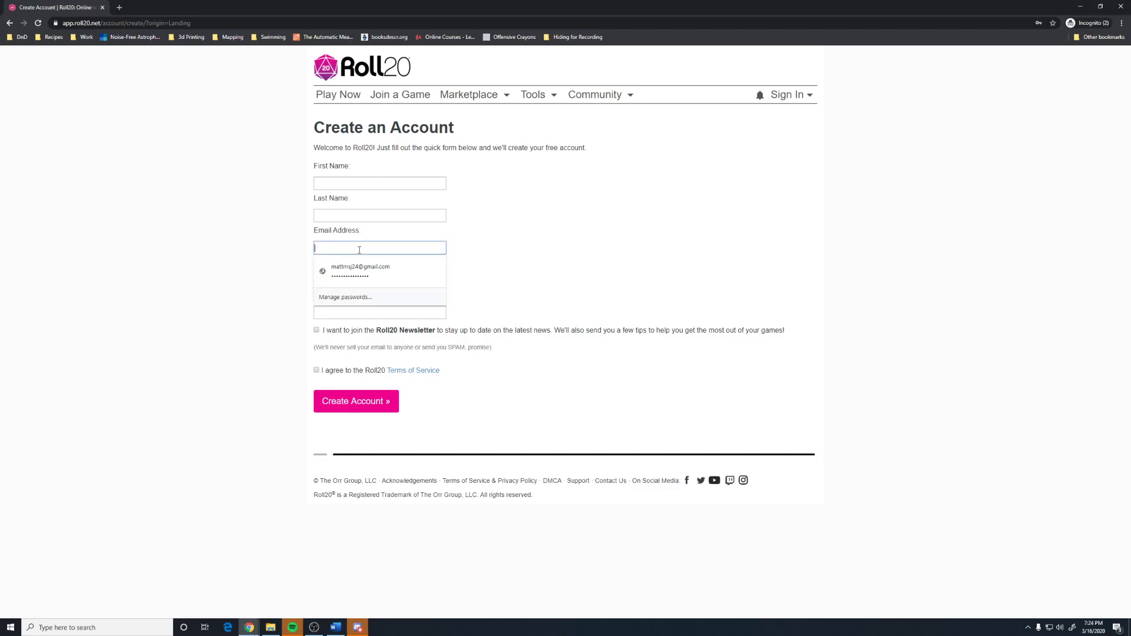
pyautogui.hotkey('ctrl', 'v')
pyautogui.click(373, 185)
pyautogui.write('Ma')
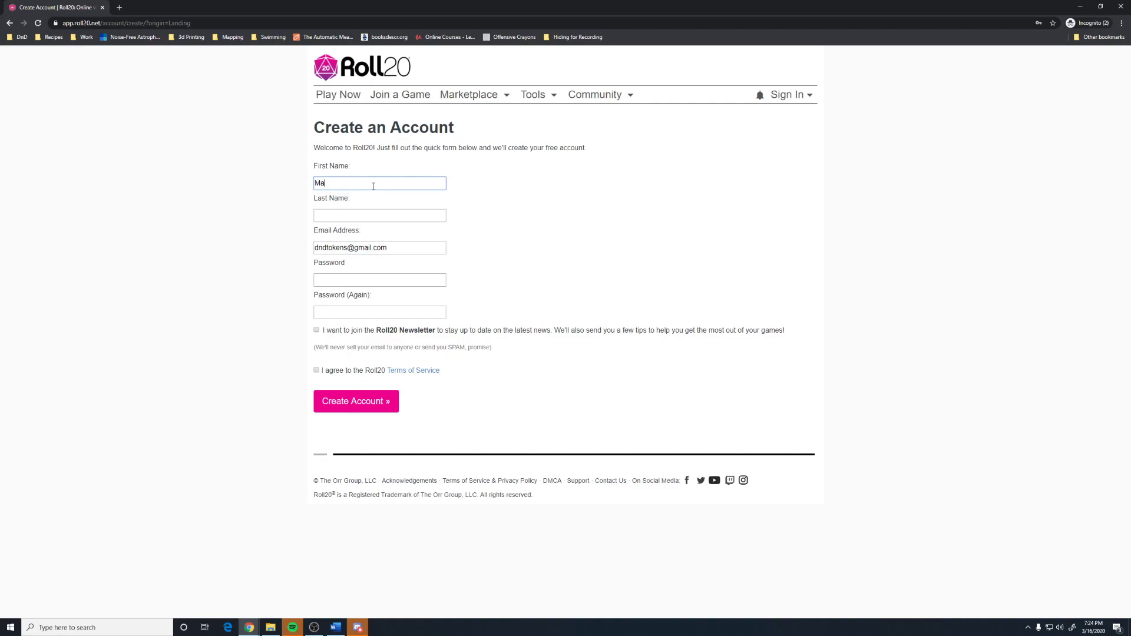
pyautogui.press('Tab')
pyautogui.write('J')
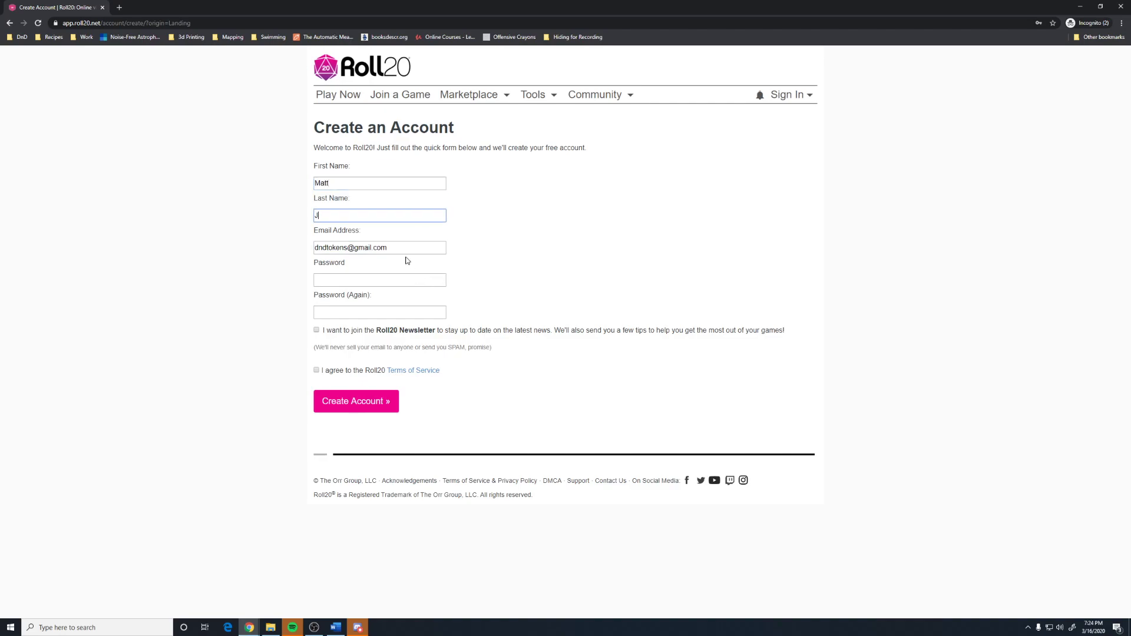
# Enter and repeat the account password, agree to the Terms of Service, and create the account without subscribing to the newsletter.
pyautogui.click(401, 279)
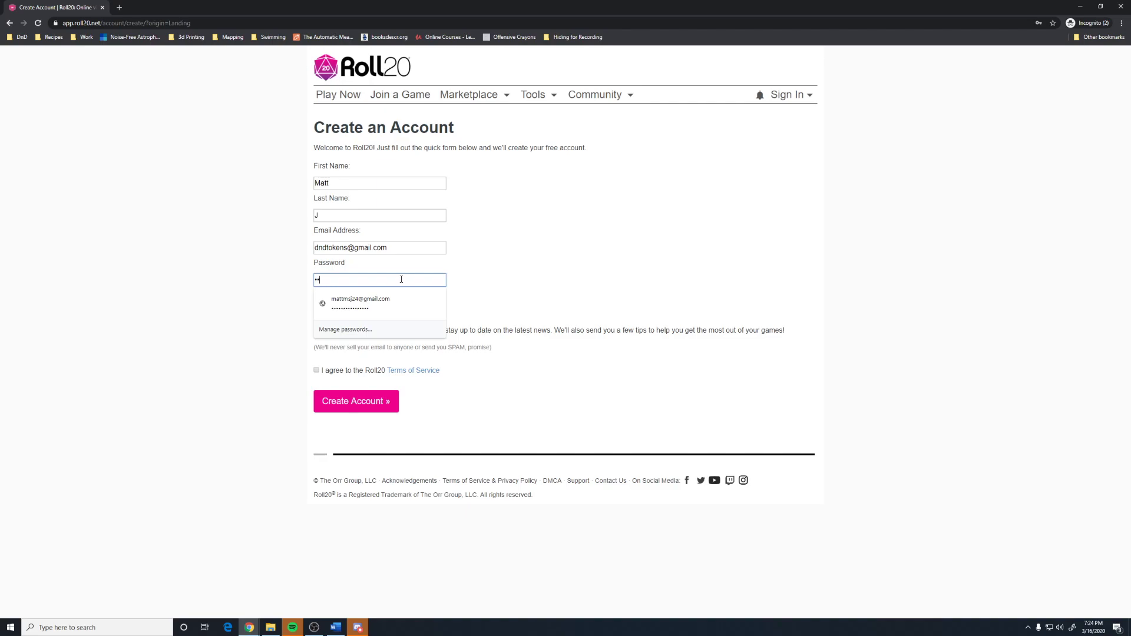
pyautogui.write('*****')
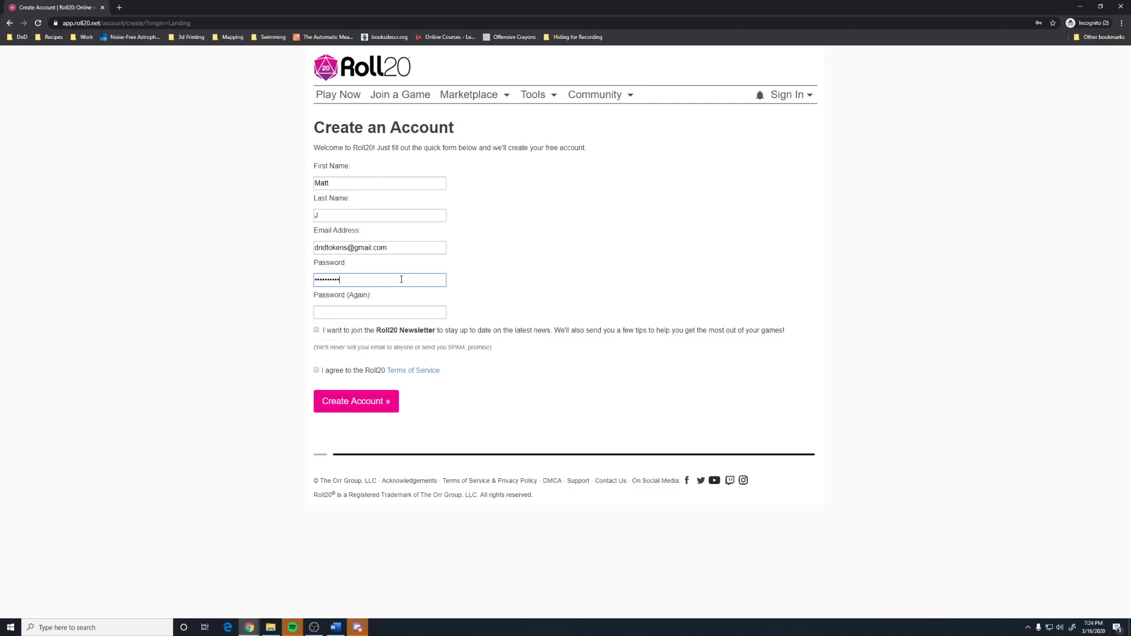
pyautogui.press('Tab')
pyautogui.write('****')
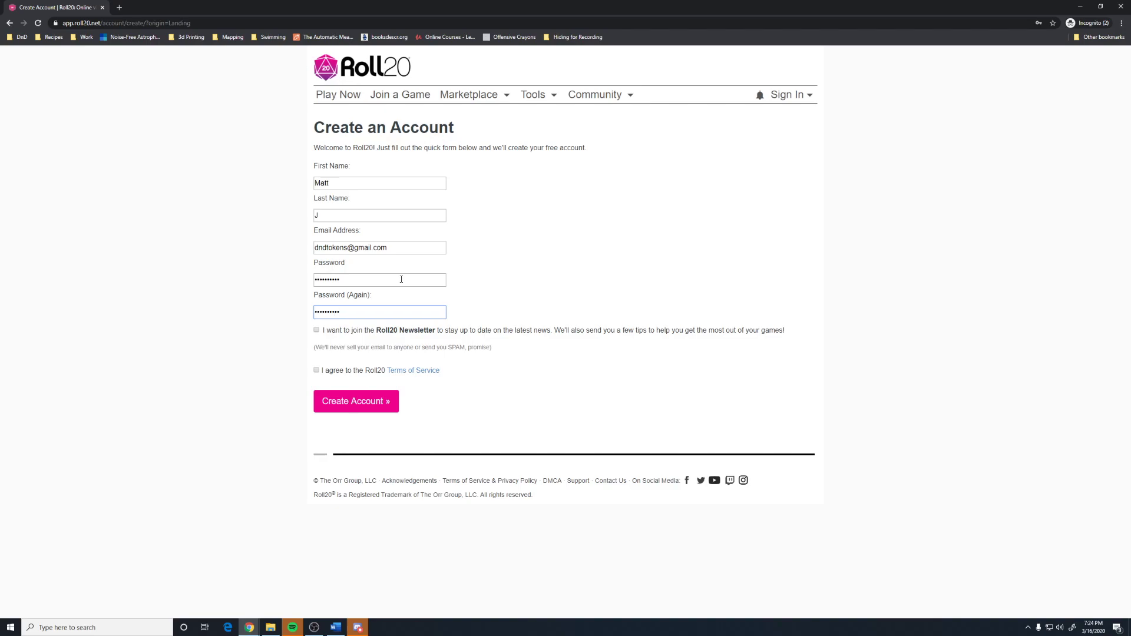
pyautogui.click(316, 369)
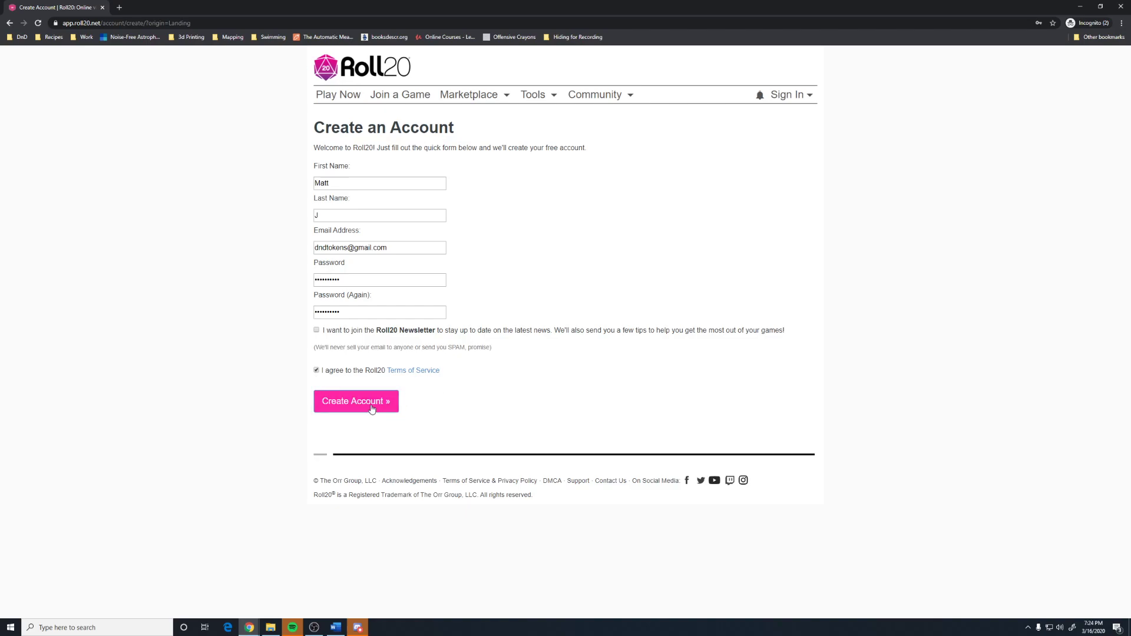
pyautogui.click(371, 408)
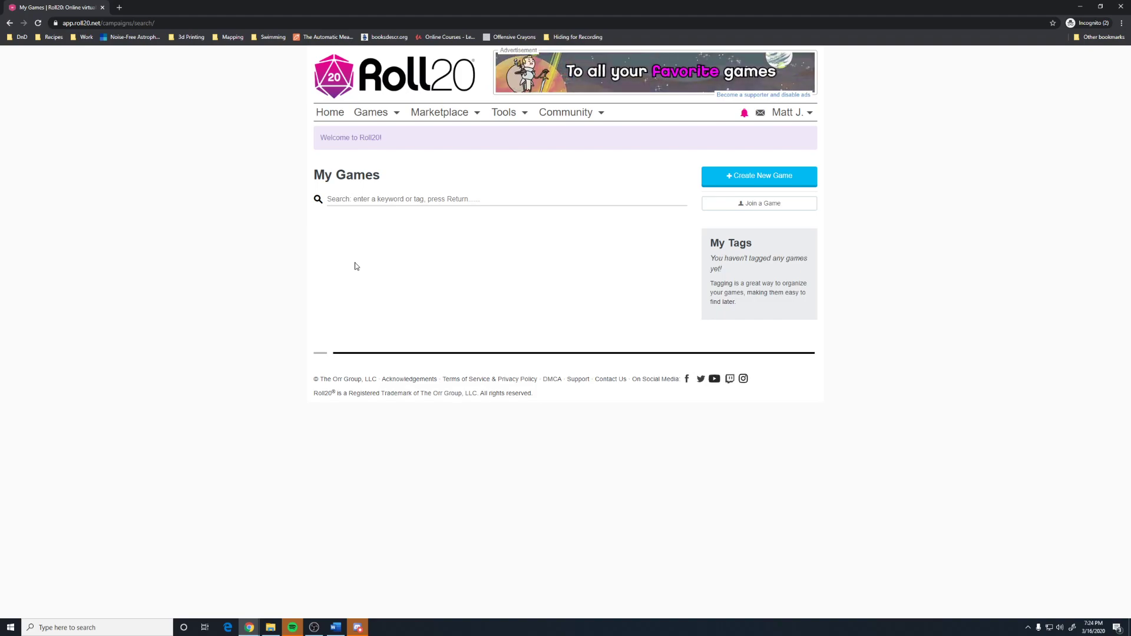
# Review the site notifications and dismiss the list.
pyautogui.click(744, 114)
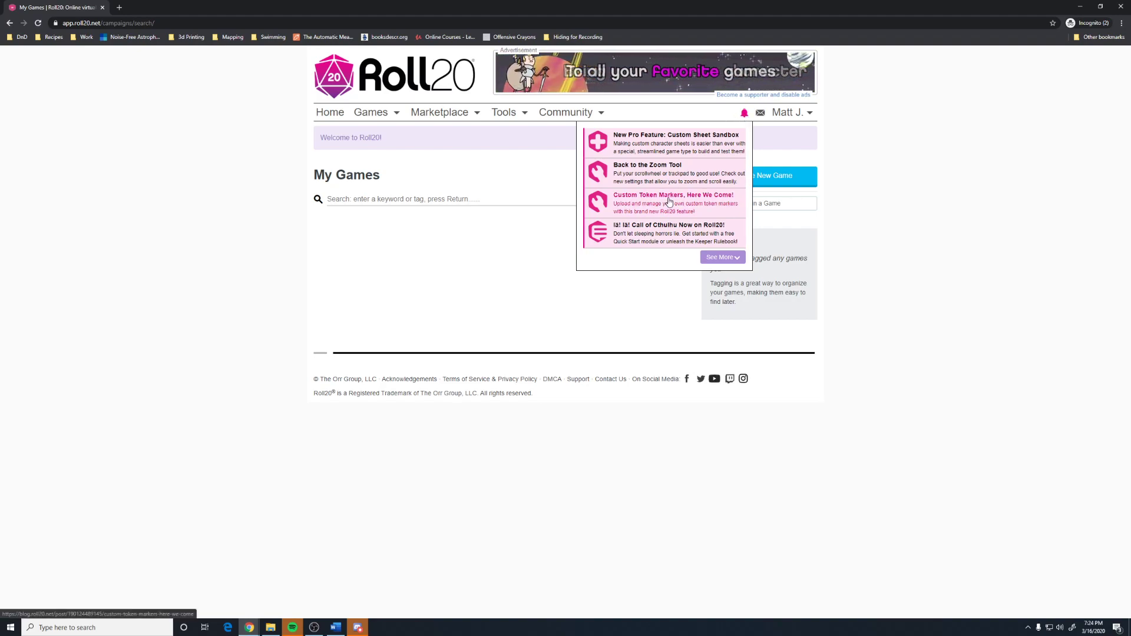
pyautogui.click(570, 348)
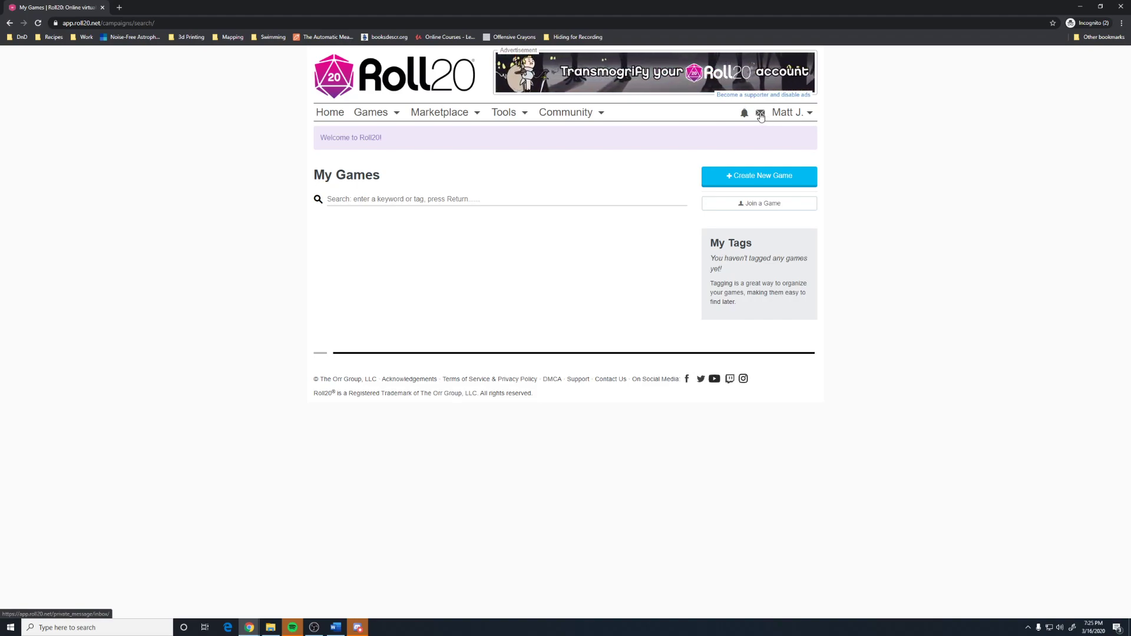
pyautogui.moveTo(807, 113)
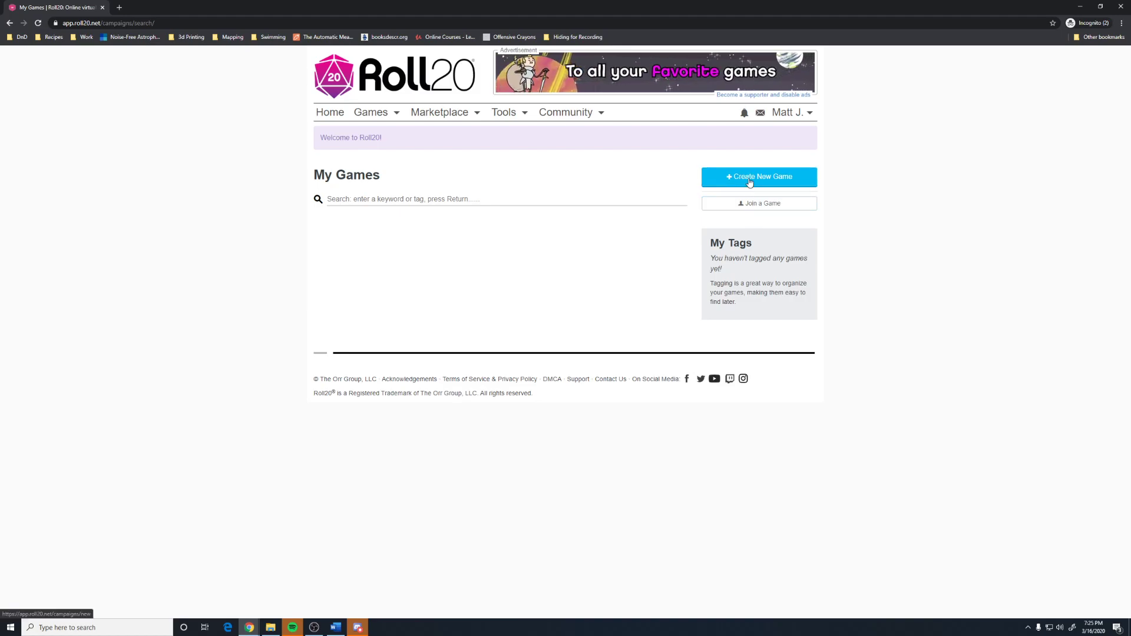
# Open the form for creating a new game and look through the optional modules, including those from the Marketplace.
pyautogui.click(749, 182)
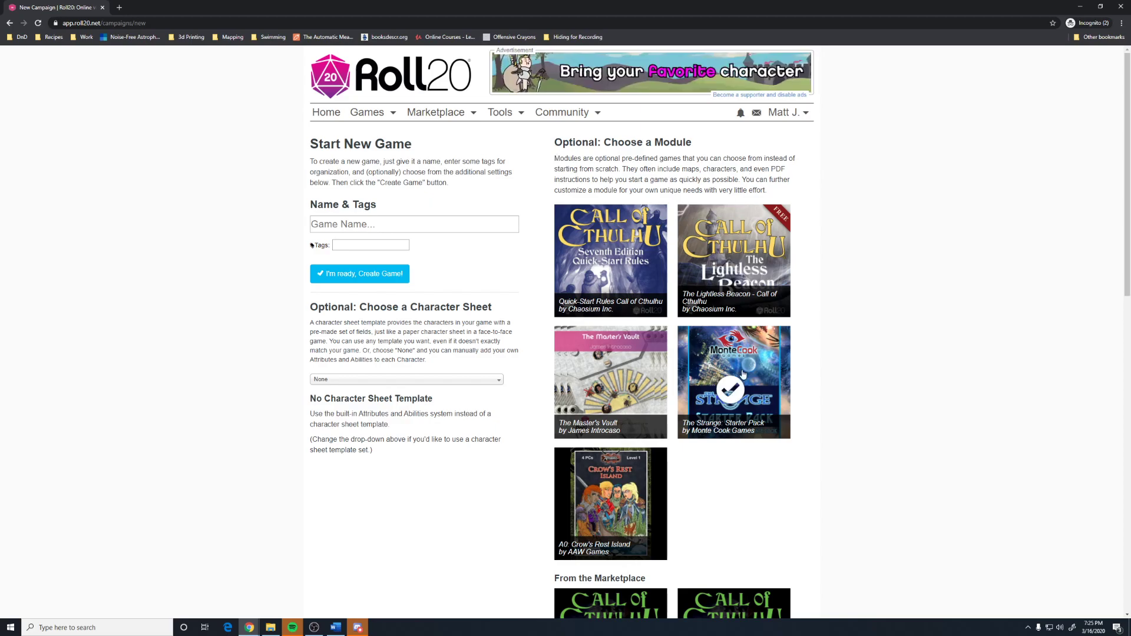
pyautogui.scroll(-6, 760, 463)
pyautogui.scroll(-7, 760, 463)
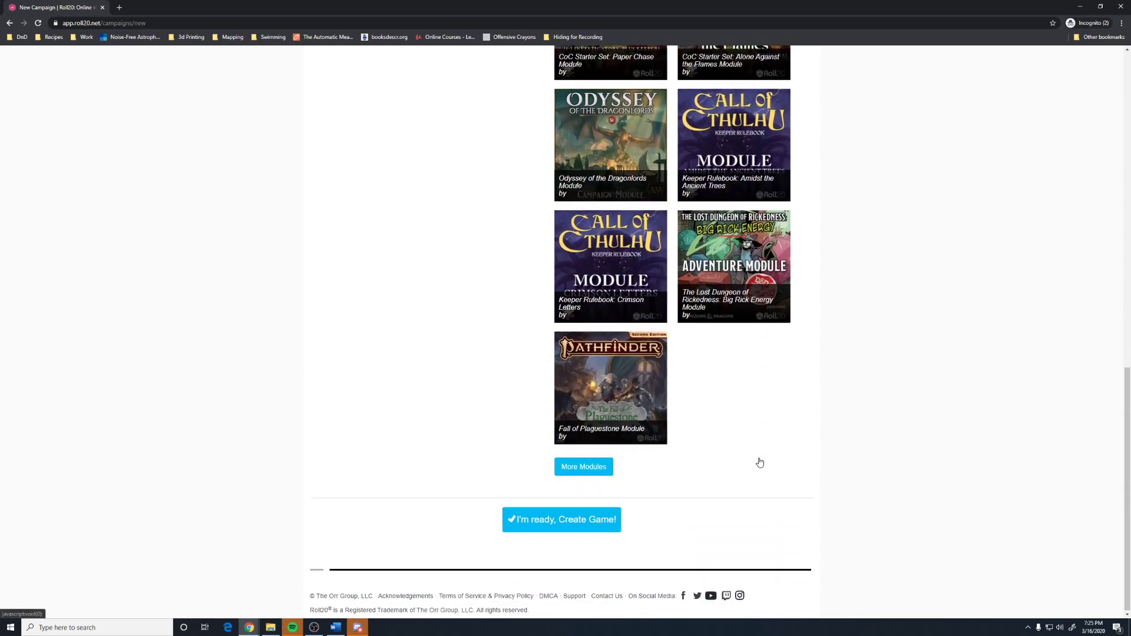
pyautogui.scroll(2, 760, 463)
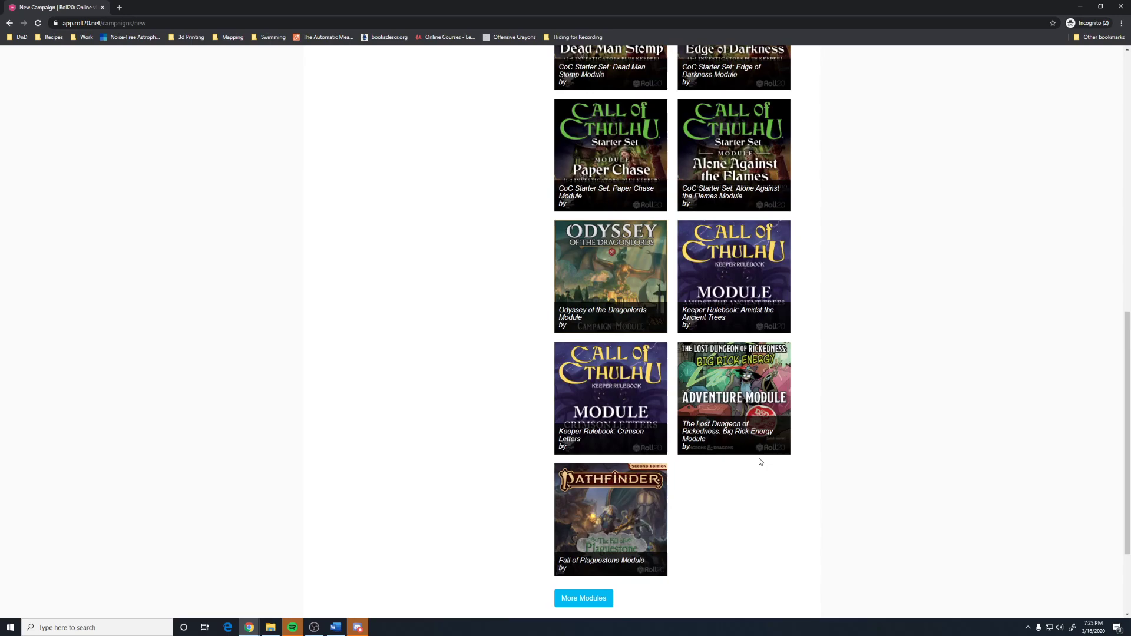
pyautogui.scroll(8, 730, 453)
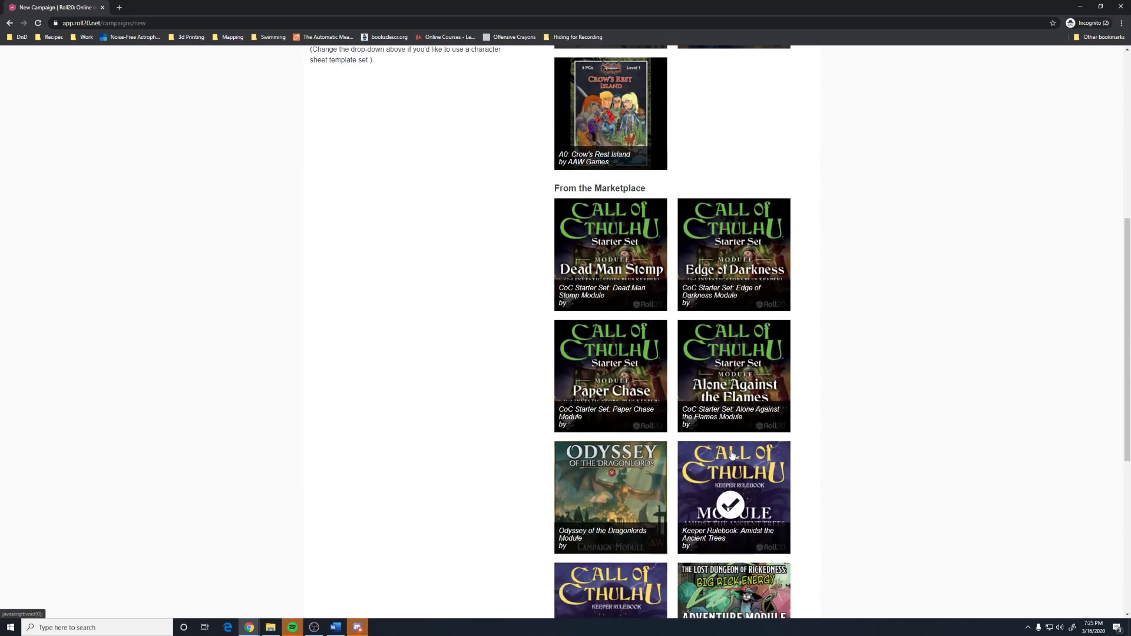
pyautogui.scroll(3, 732, 455)
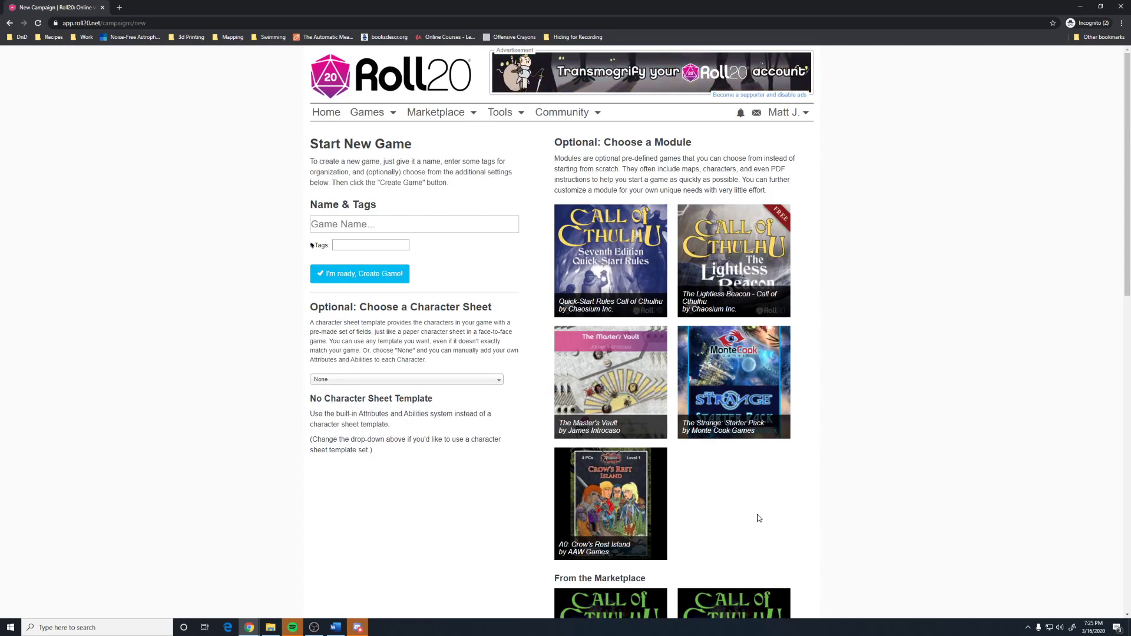
pyautogui.scroll(-4, 757, 518)
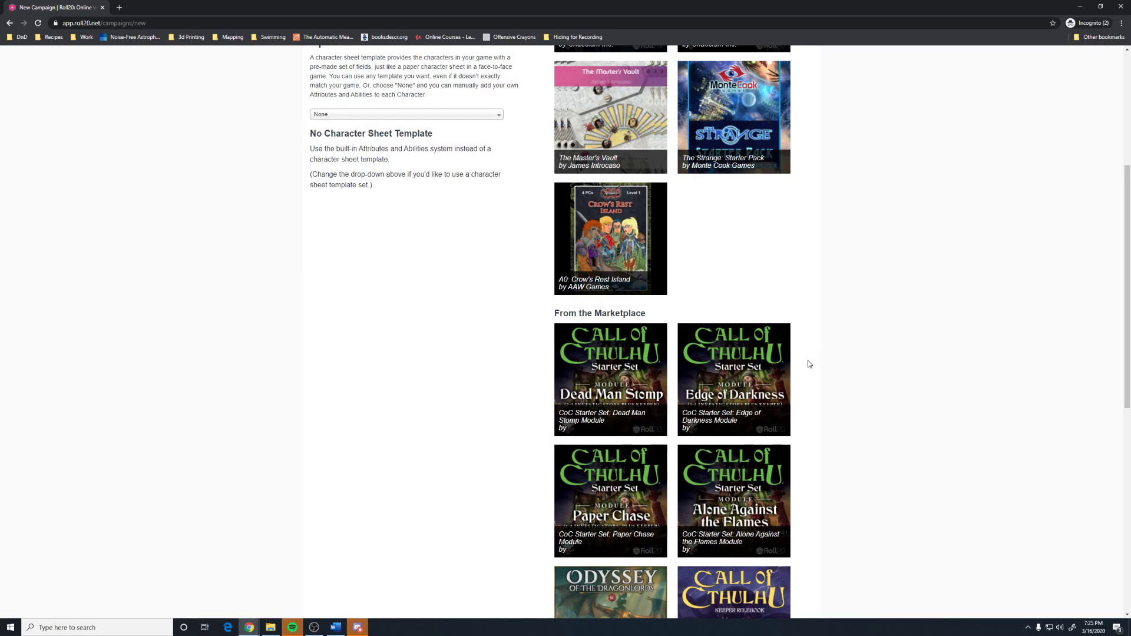
pyautogui.scroll(-5, 808, 364)
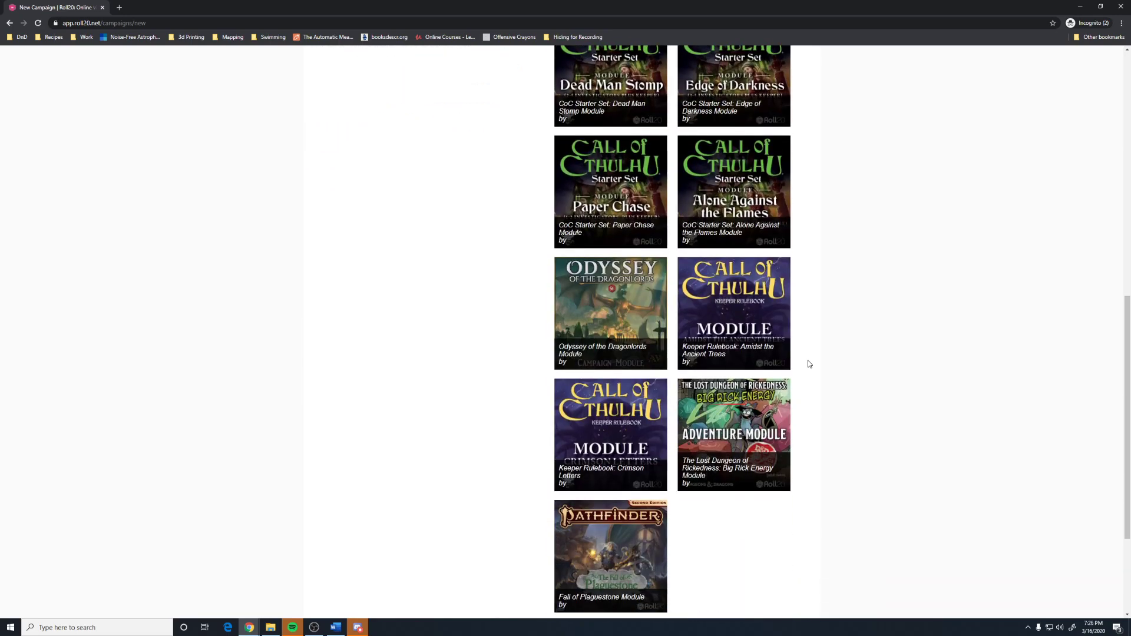
pyautogui.scroll(-3, 804, 428)
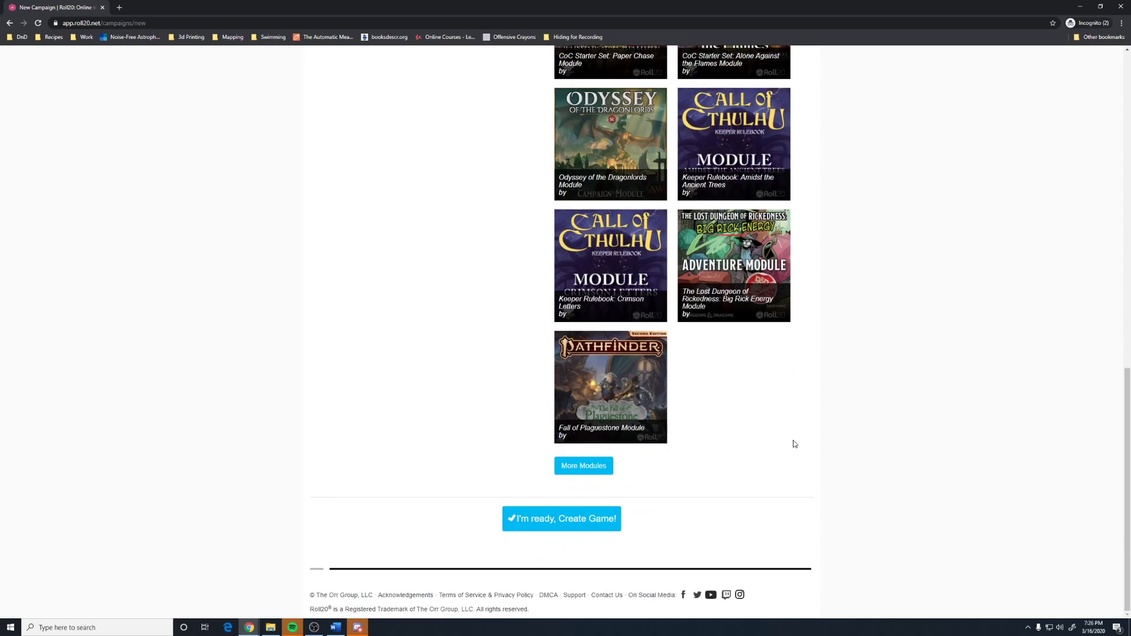
pyautogui.scroll(6, 794, 439)
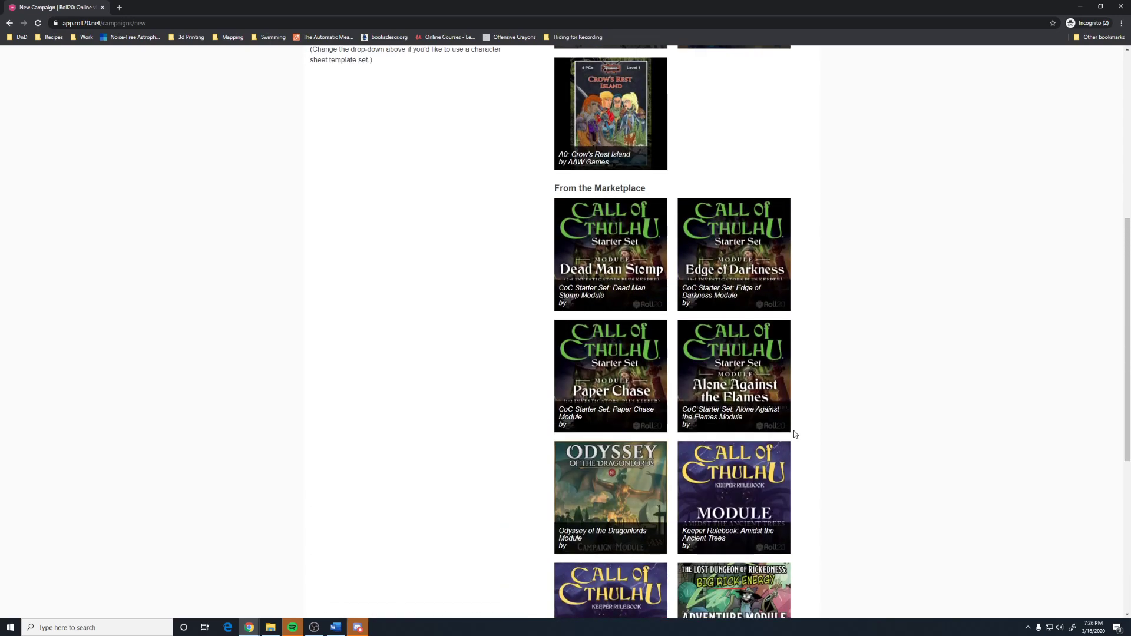
pyautogui.scroll(5, 794, 434)
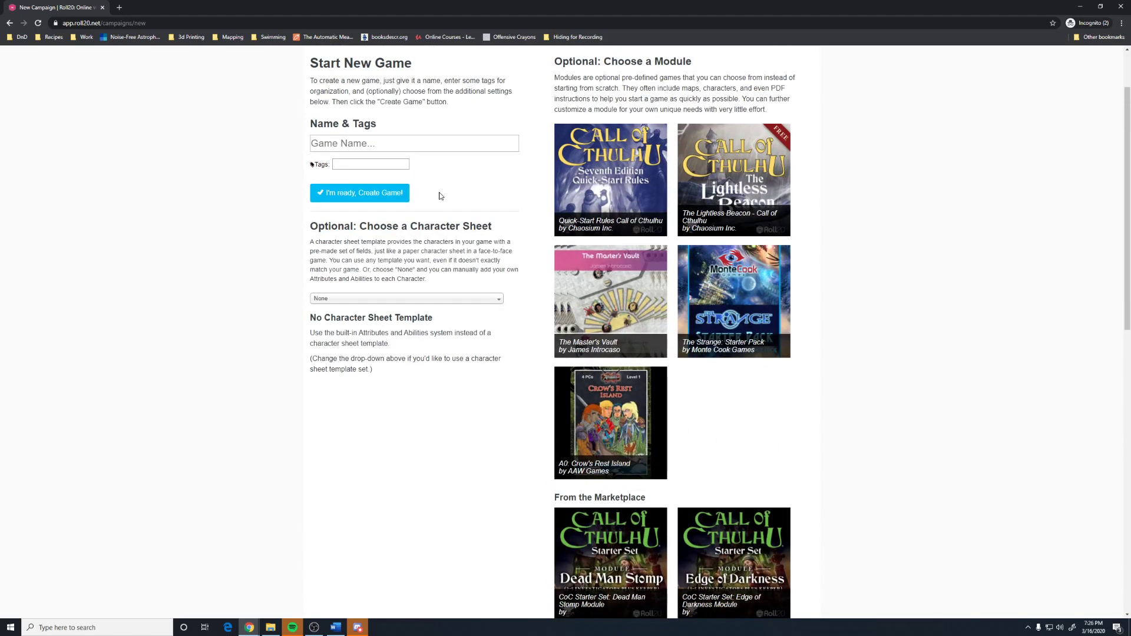
# Name the new game "Amazing Game of Amazement", correcting the spelling of the last word.
pyautogui.click(428, 147)
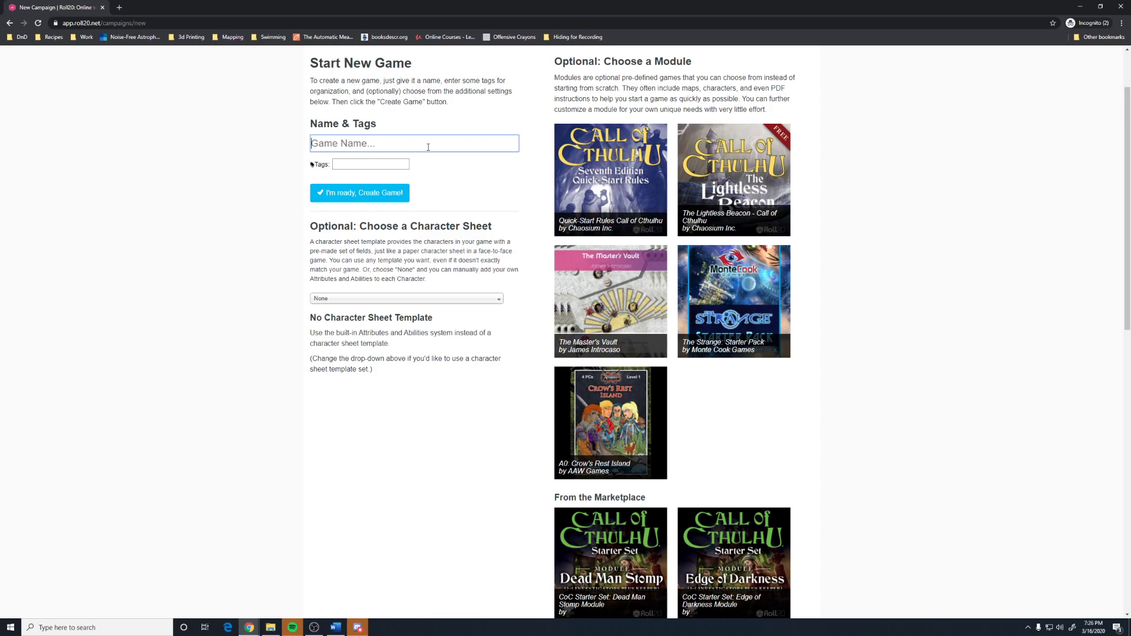
pyautogui.write('Amazing Game of Amazment')
pyautogui.click(421, 183)
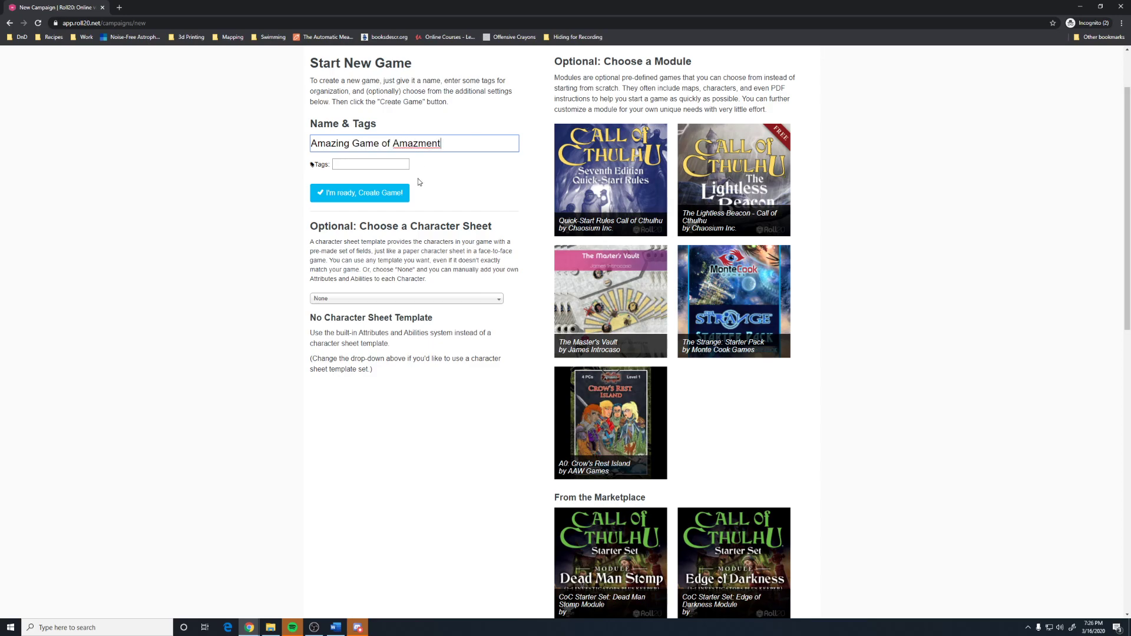
pyautogui.click(424, 144)
pyautogui.rightClick(424, 145)
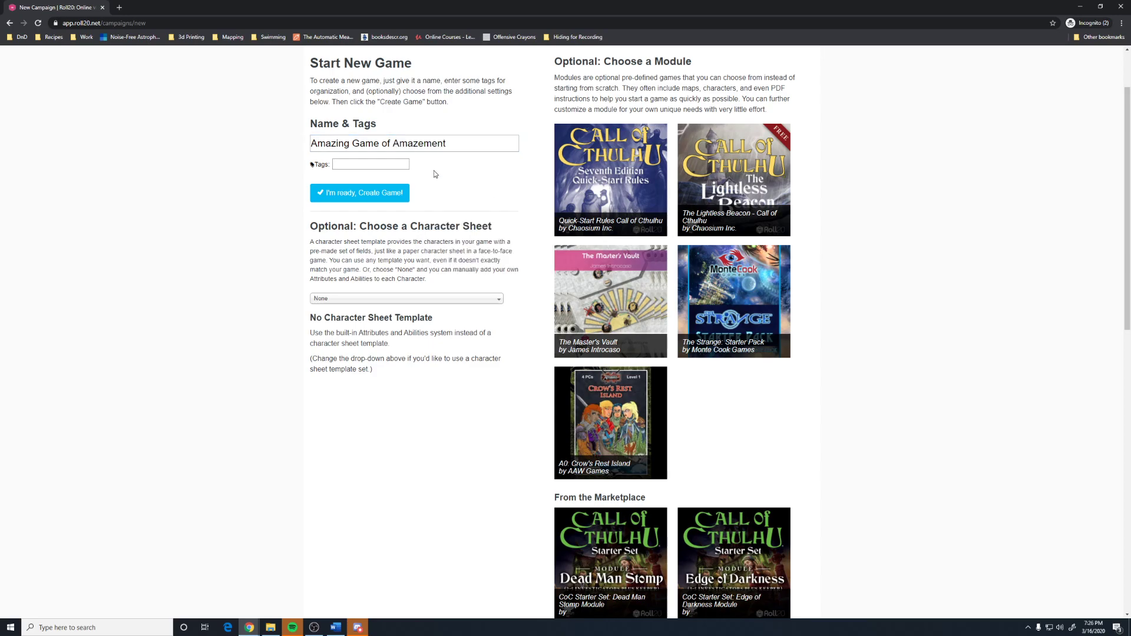
# Add the tags "5e" and "Saturday" to the new game.
pyautogui.click(371, 166)
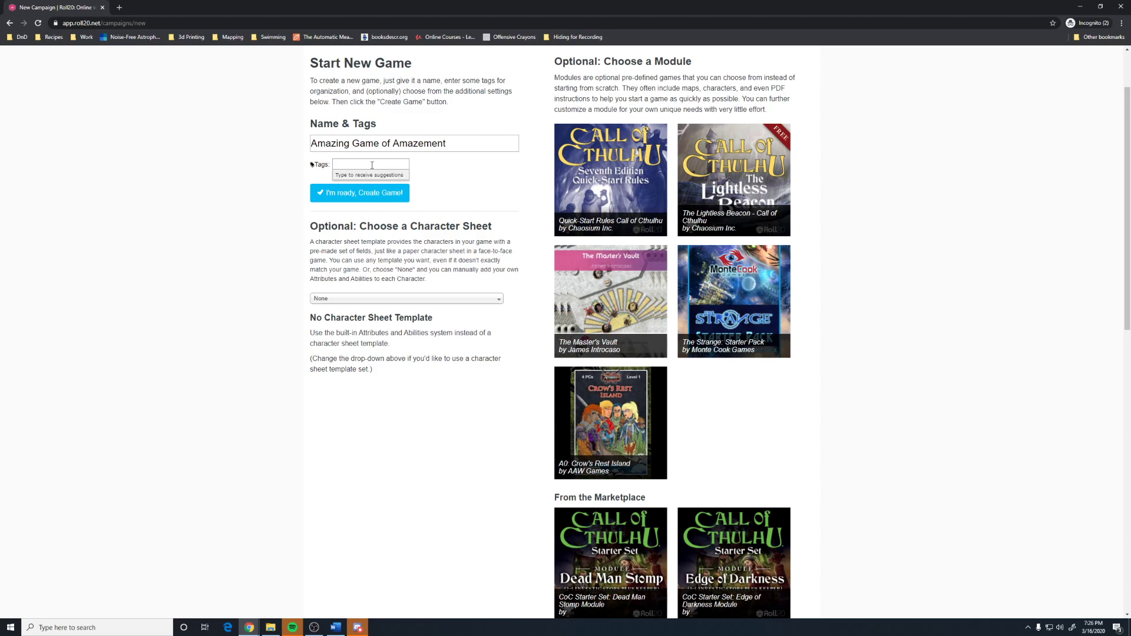
pyautogui.press('Return')
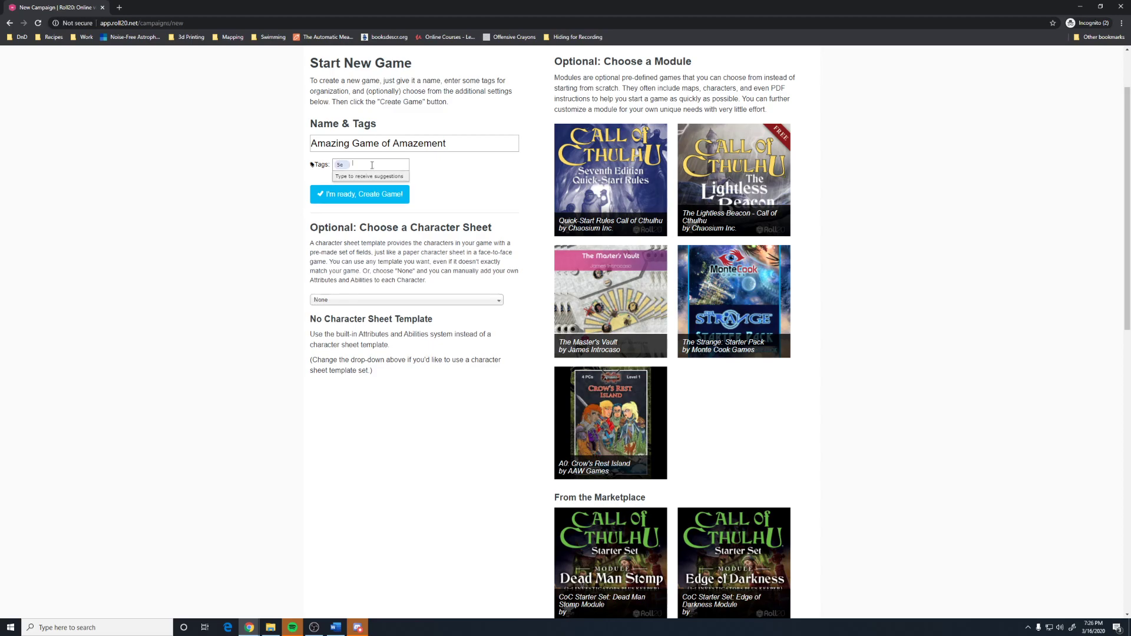
pyautogui.write('Satur')
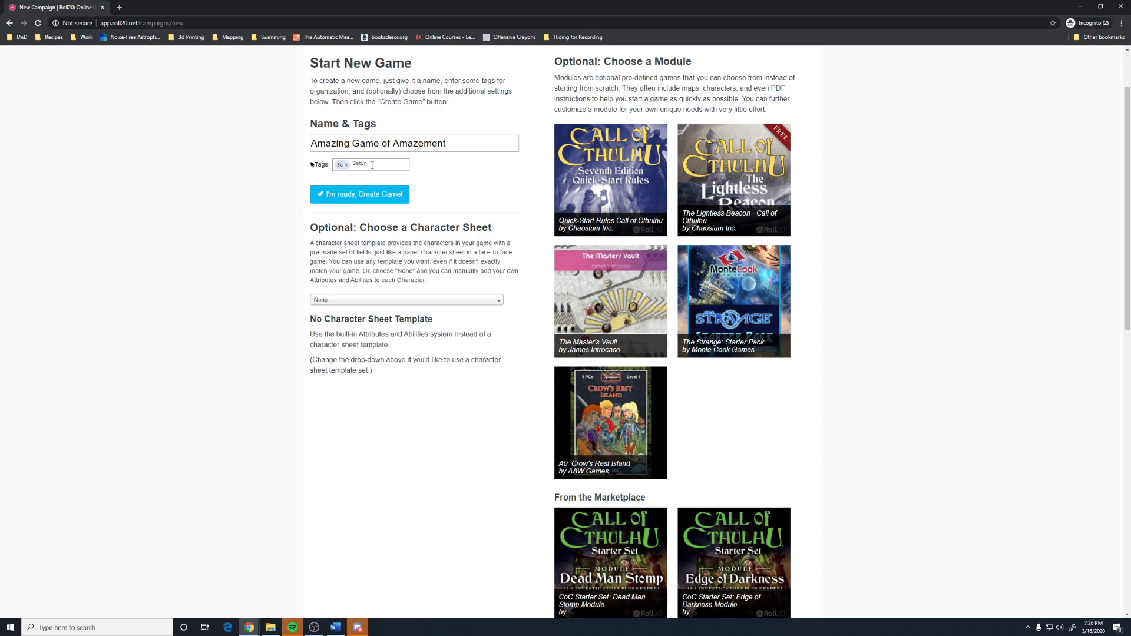
pyautogui.write('day')
pyautogui.press('Return')
# Choose the "D&D 5E by Roll20" character sheet, review its description, and create the game.
pyautogui.click(425, 301)
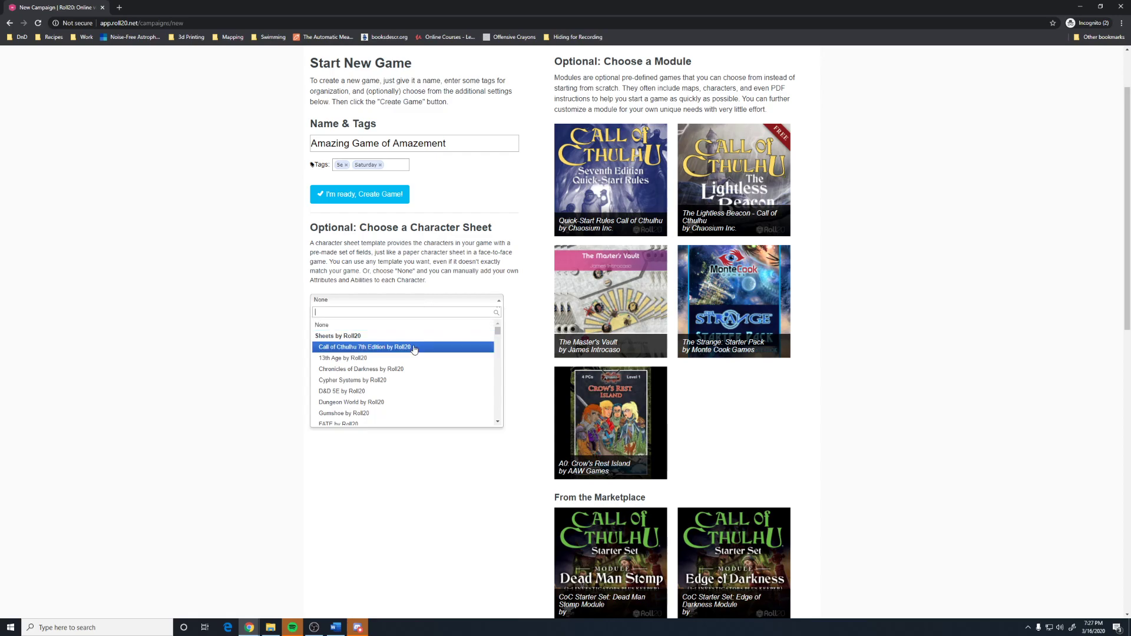
pyautogui.click(403, 392)
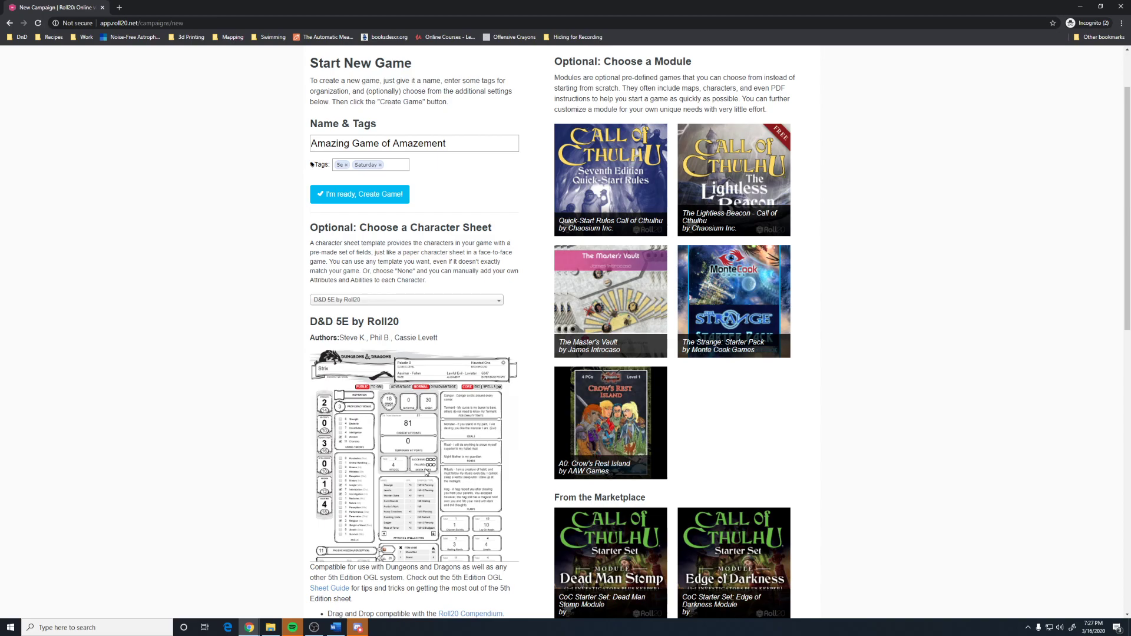
pyautogui.scroll(-2, 428, 462)
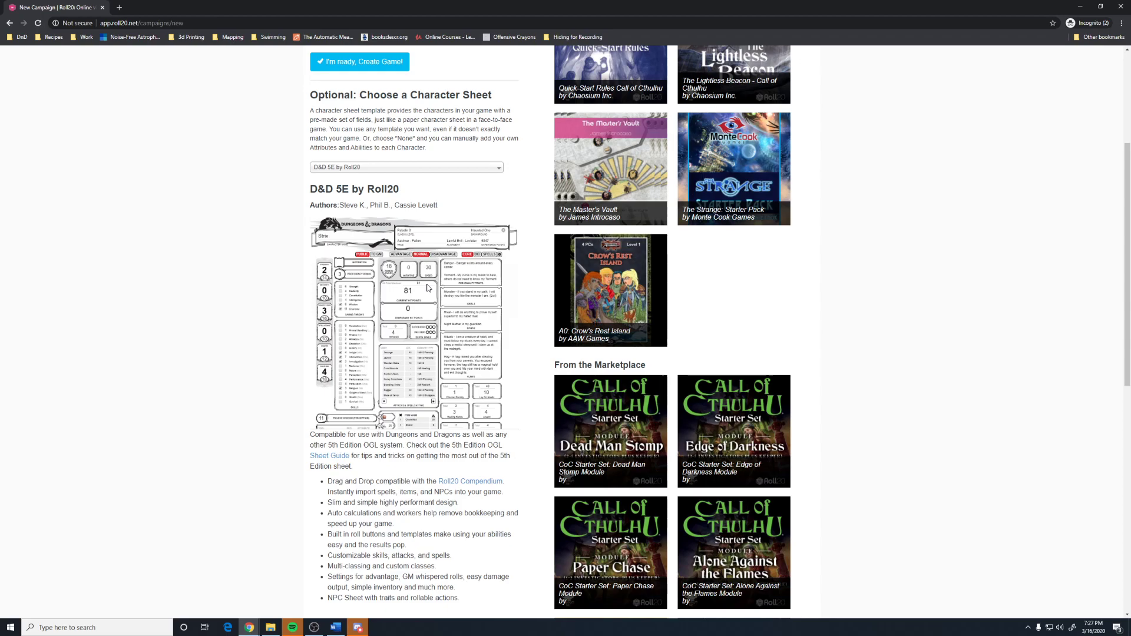
pyautogui.scroll(-3, 427, 287)
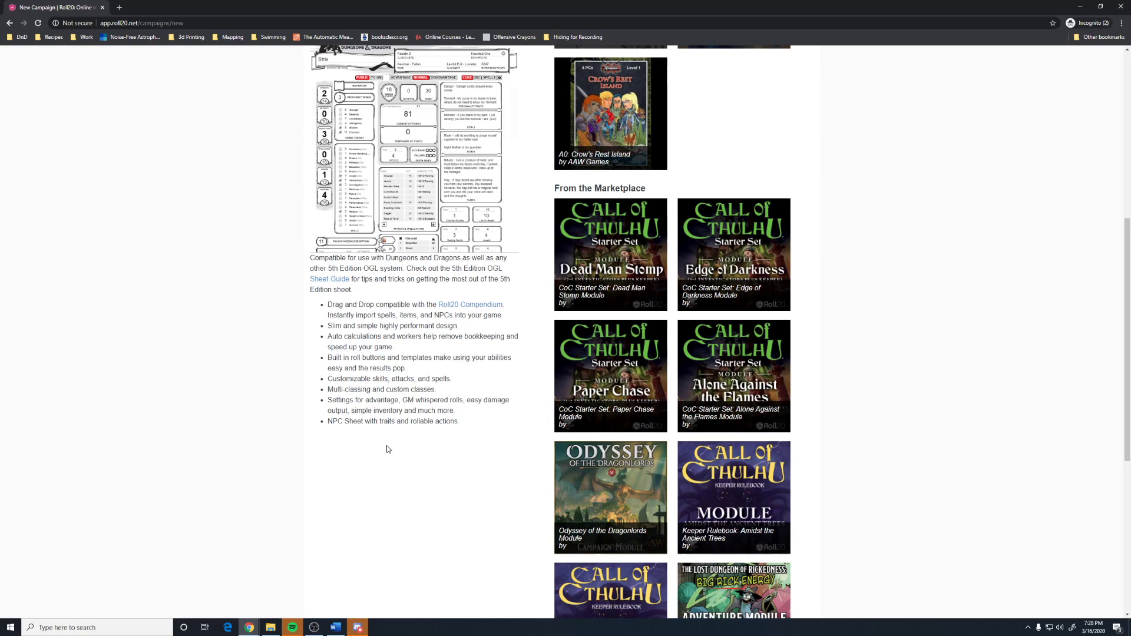
pyautogui.scroll(1, 441, 437)
pyautogui.scroll(6, 441, 437)
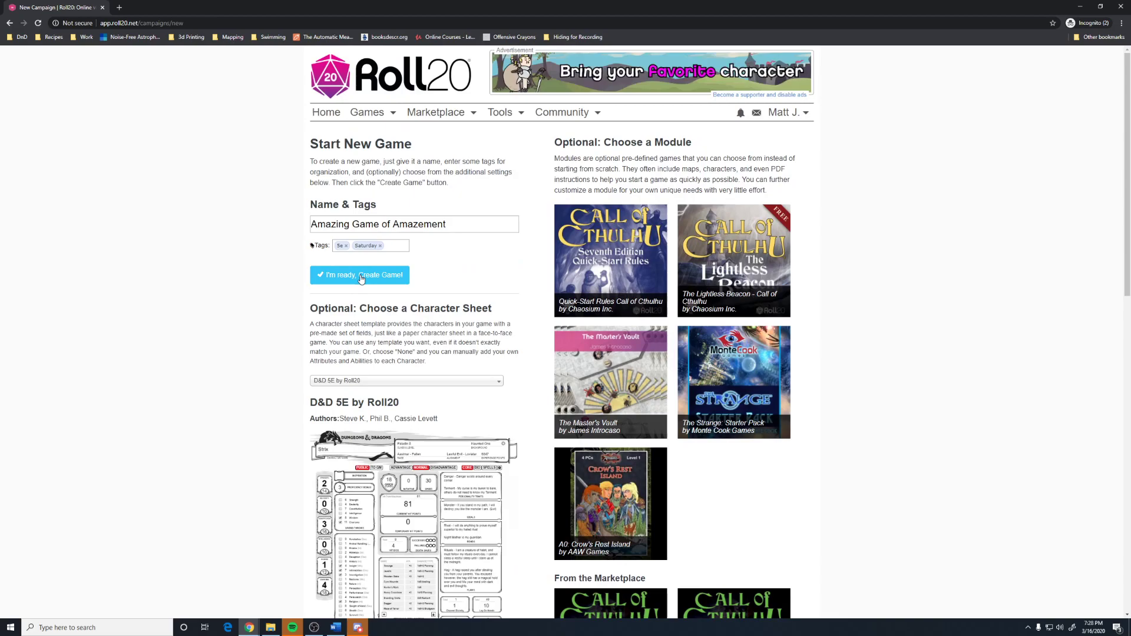
pyautogui.click(361, 277)
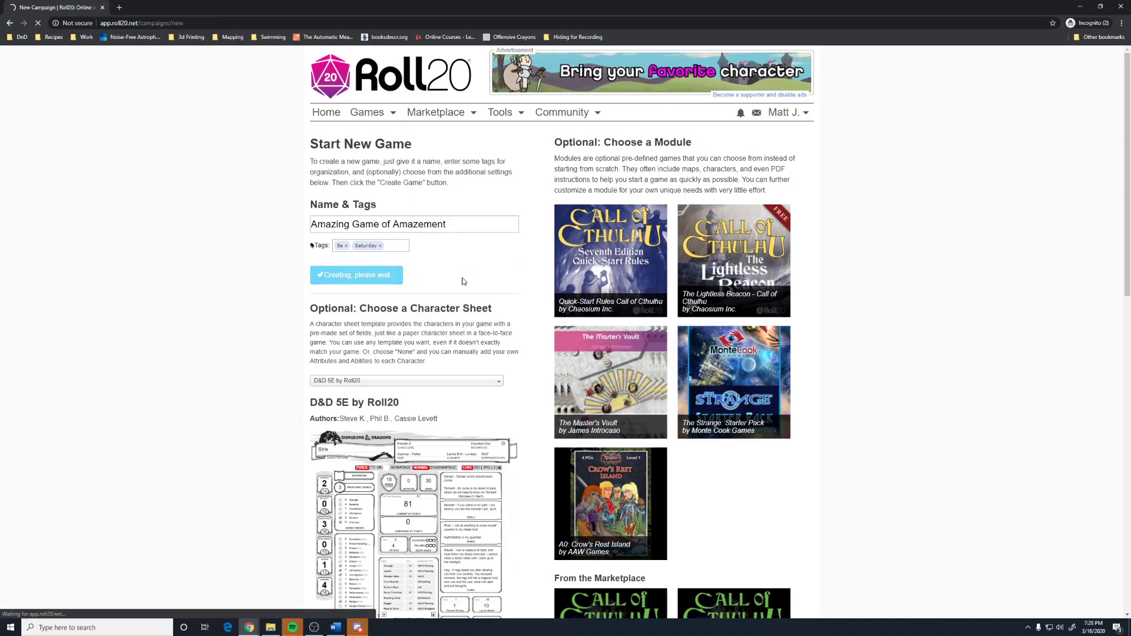